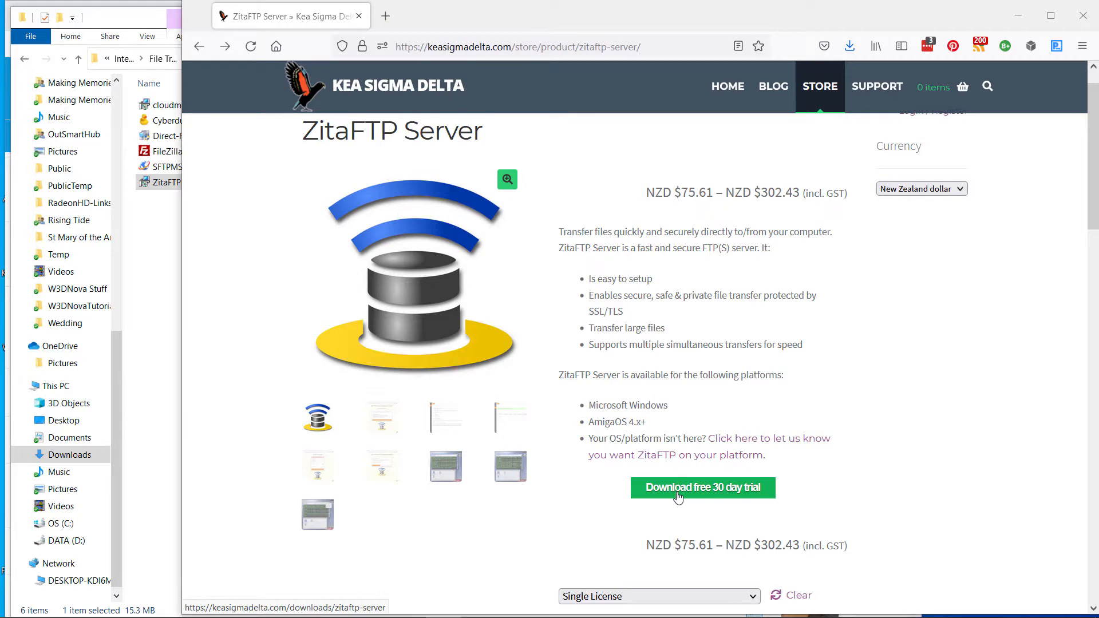
Open the free 30 day trial download page, and launch the ZitaFTP Server.msi installer from File Explorer
{"action": "left_click", "coordinate": [678, 497]}
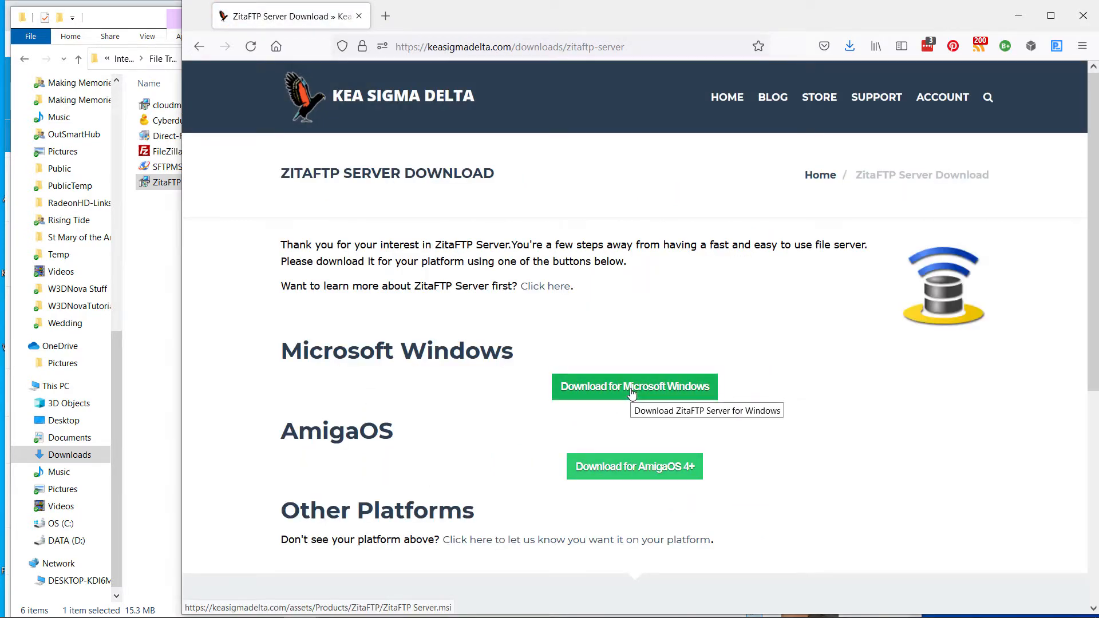
{"action": "left_click", "coordinate": [144, 277]}
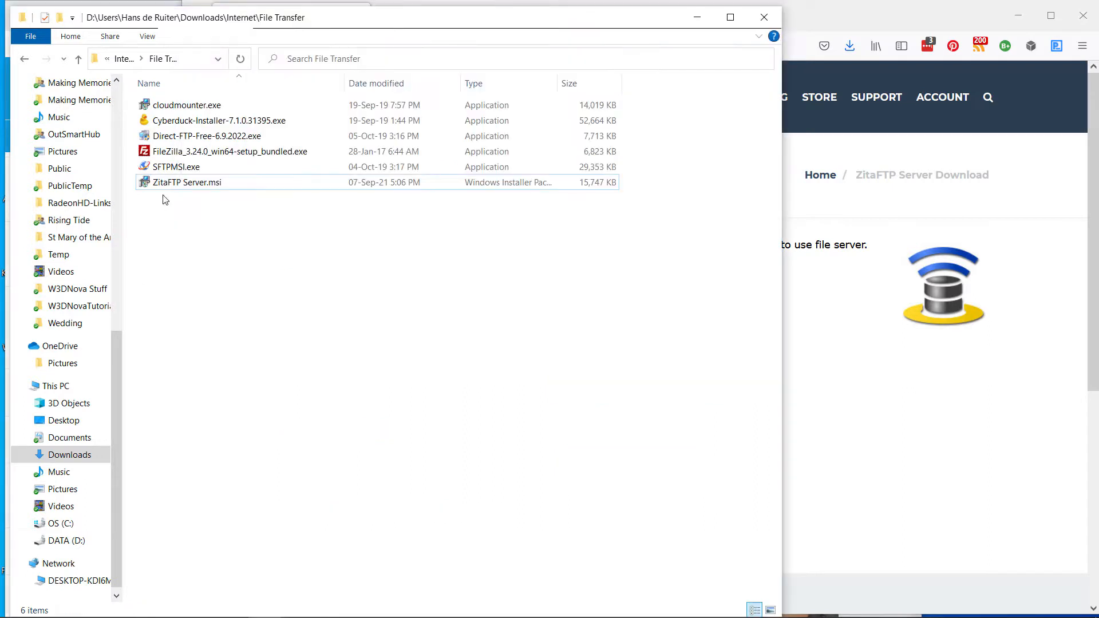
{"action": "double_click", "coordinate": [175, 184]}
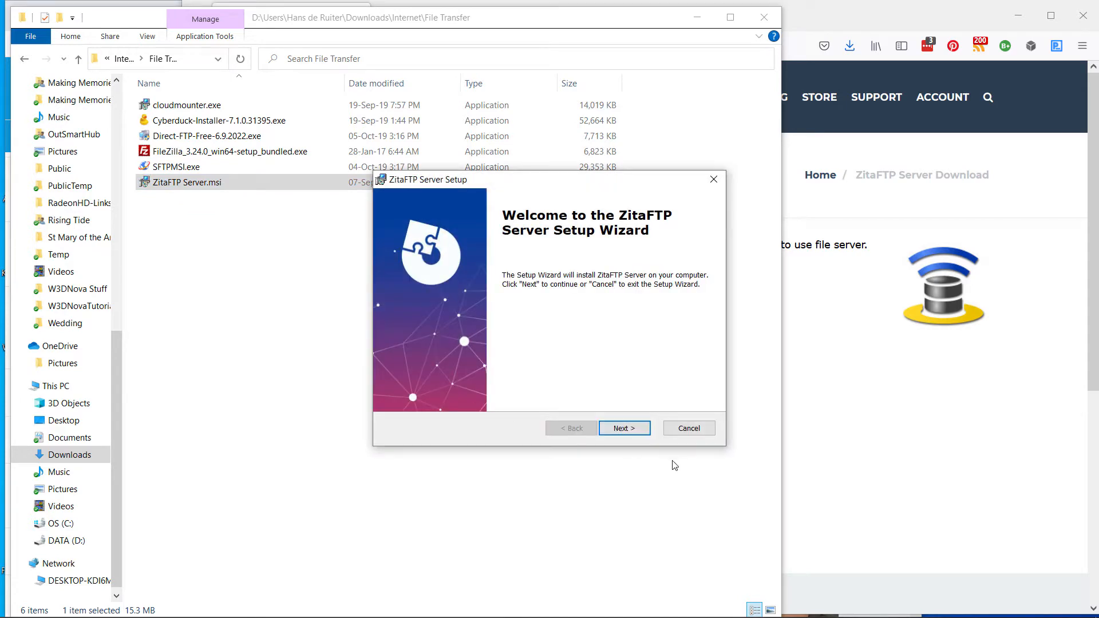
Accept the license agreement and install ZitaFTP Server in the default Program Files folder
{"action": "left_click", "coordinate": [625, 429]}
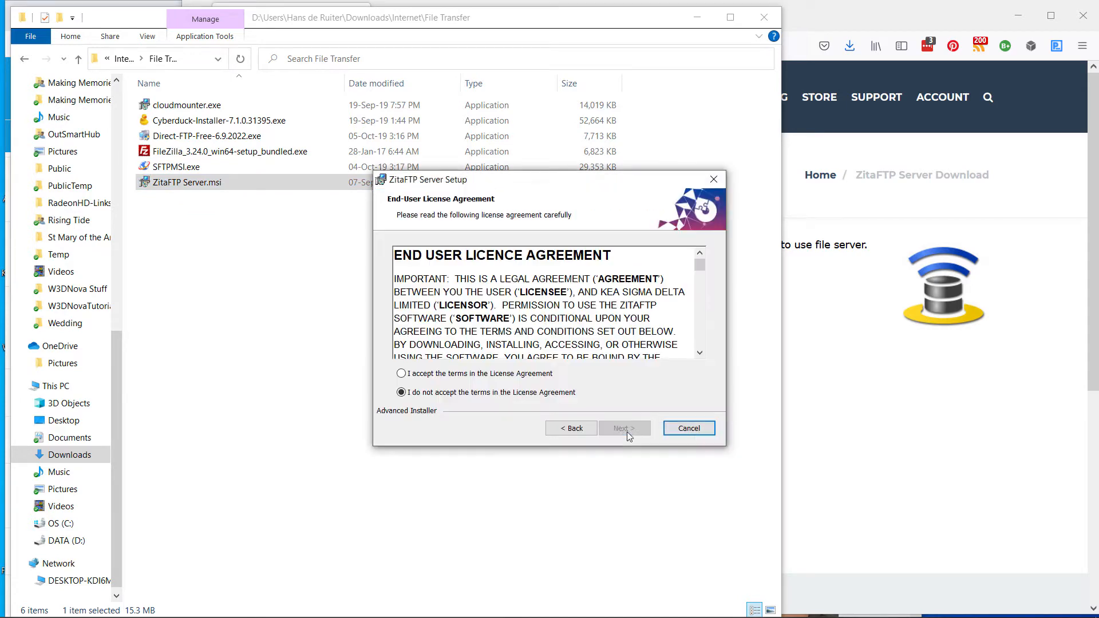
{"action": "left_click", "coordinate": [482, 375]}
{"action": "left_click_drag", "start_coordinate": [699, 264], "coordinate": [708, 346]}
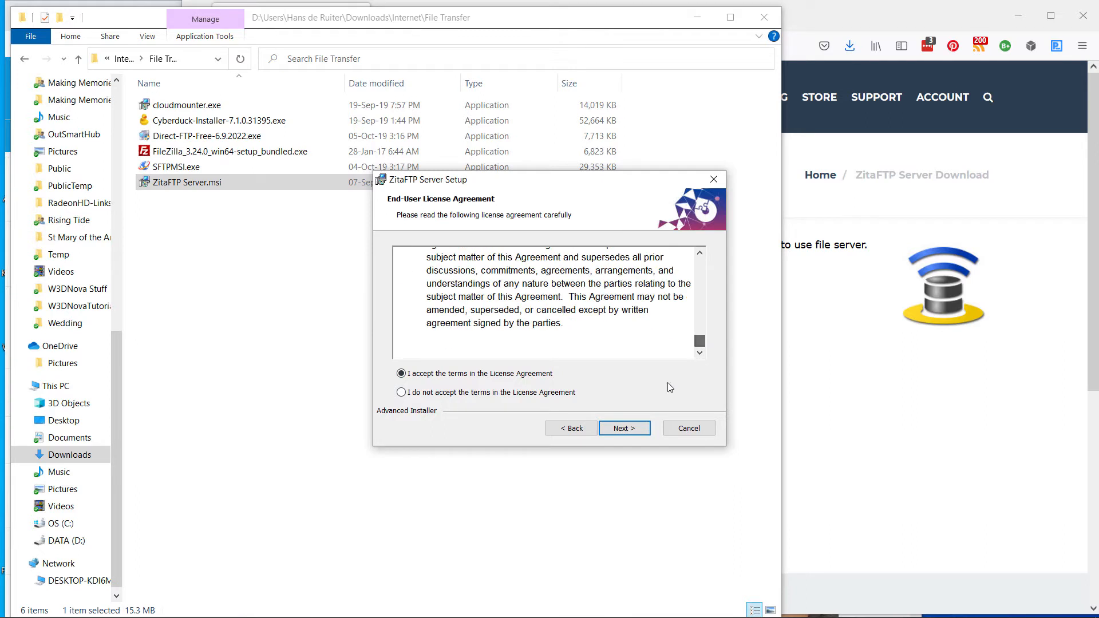
{"action": "left_click", "coordinate": [625, 429]}
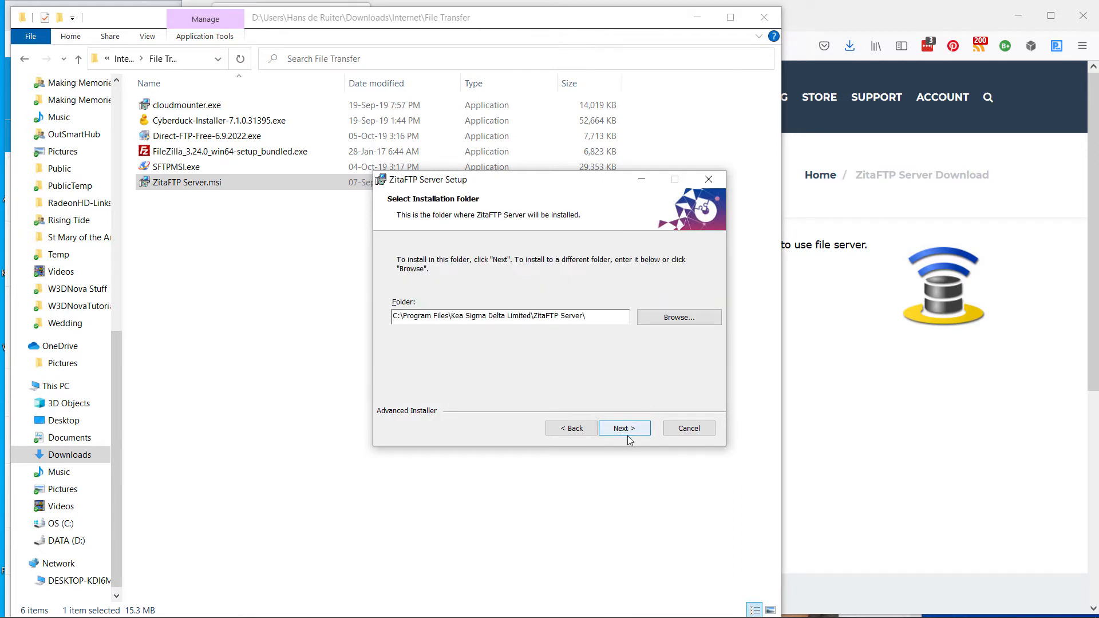
{"action": "left_click", "coordinate": [628, 435]}
{"action": "left_click", "coordinate": [627, 434]}
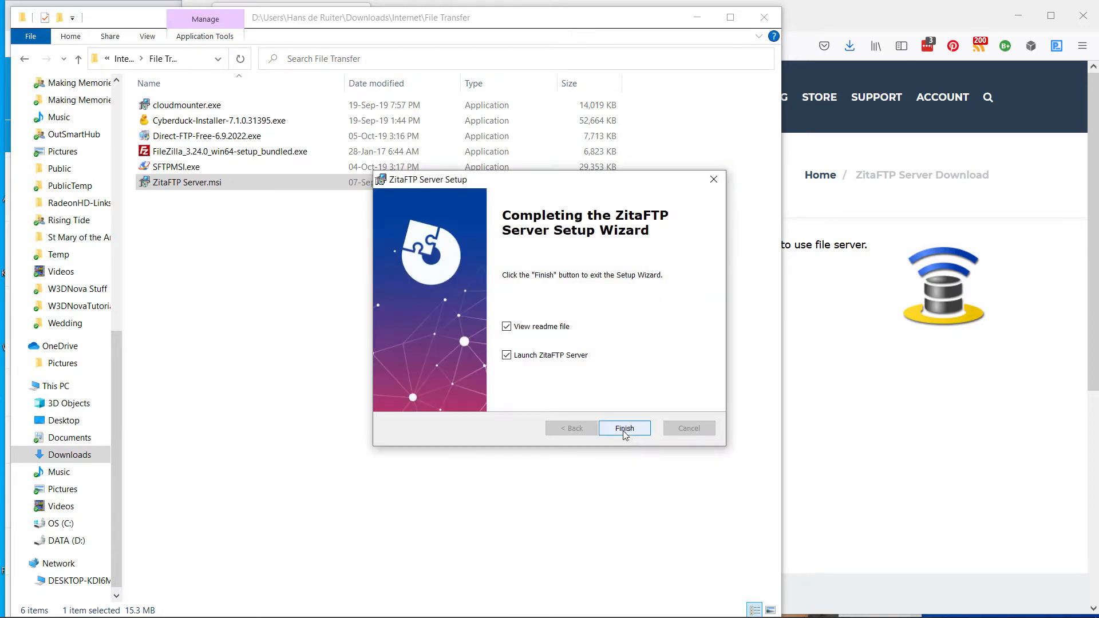
Finish setup without viewing the readme file, and start the free trial and the server configuration wizard
{"action": "left_click", "coordinate": [507, 327]}
{"action": "left_click", "coordinate": [630, 430]}
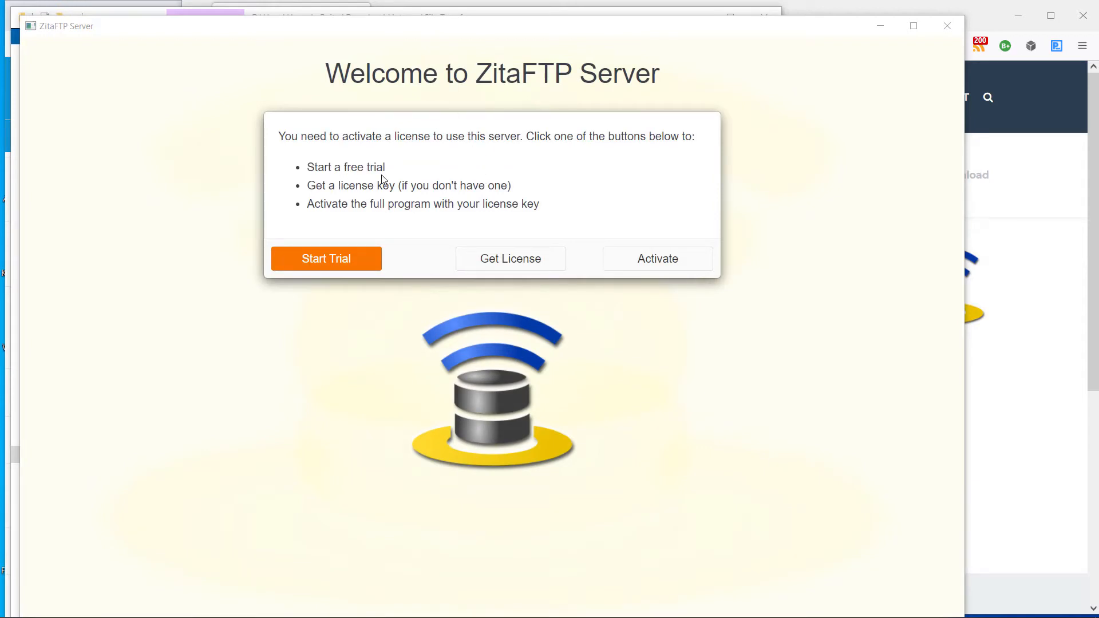
{"action": "left_click", "coordinate": [327, 264]}
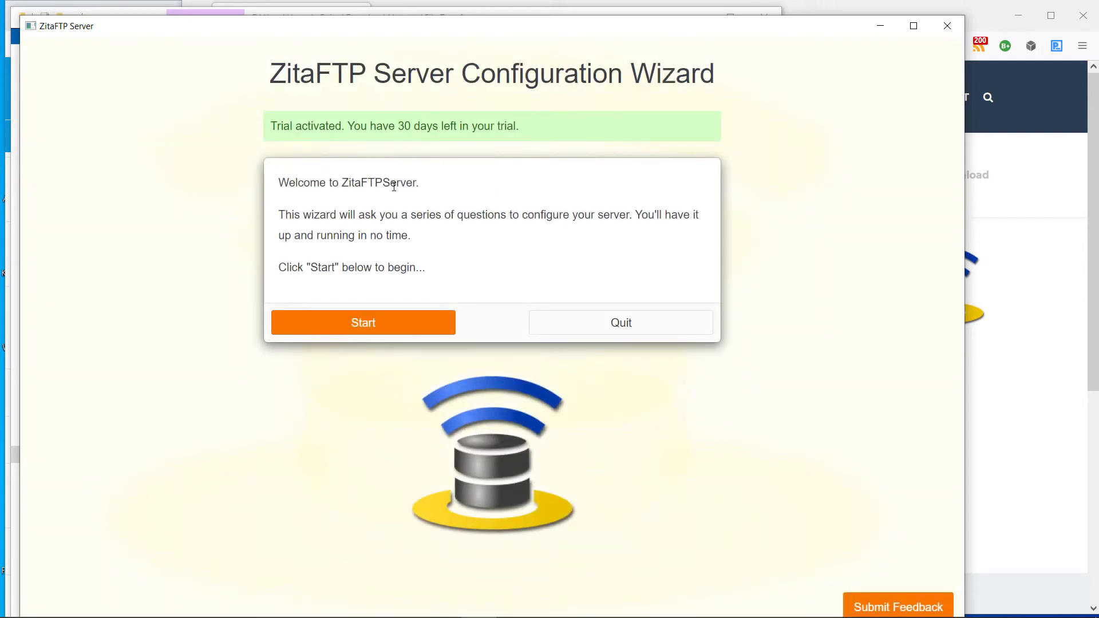
{"action": "left_click", "coordinate": [371, 325]}
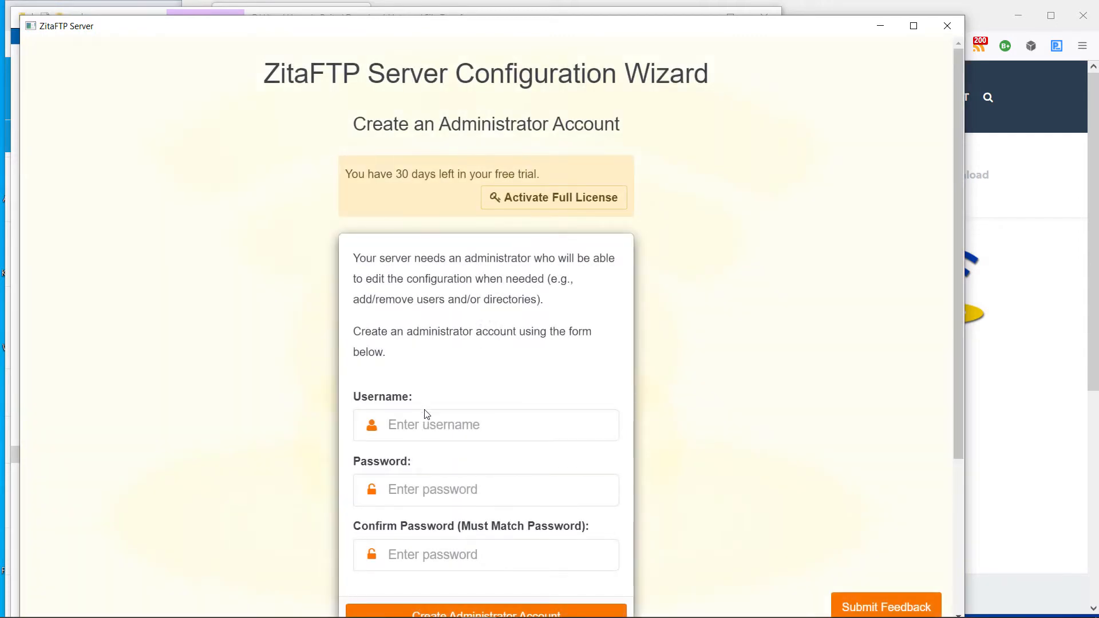
Create the administrator account with the administrator's username and a matching, confirmed password
{"action": "left_click", "coordinate": [432, 423]}
{"action": "type", "text": "hans"}
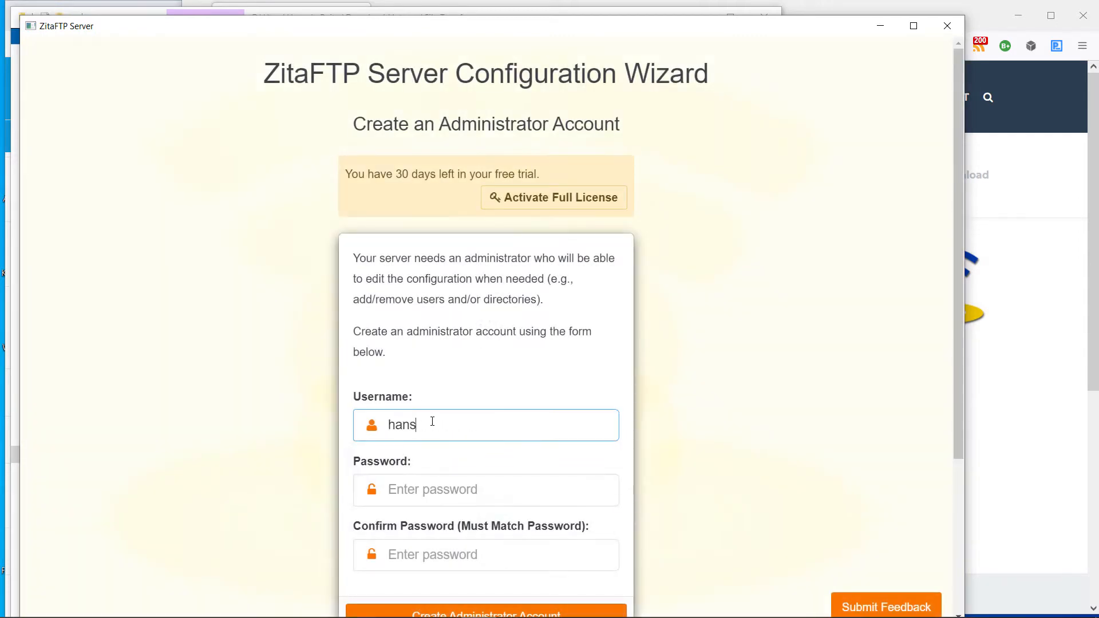
{"action": "key", "text": "Tab"}
{"action": "type", "text": "••••••••••"}
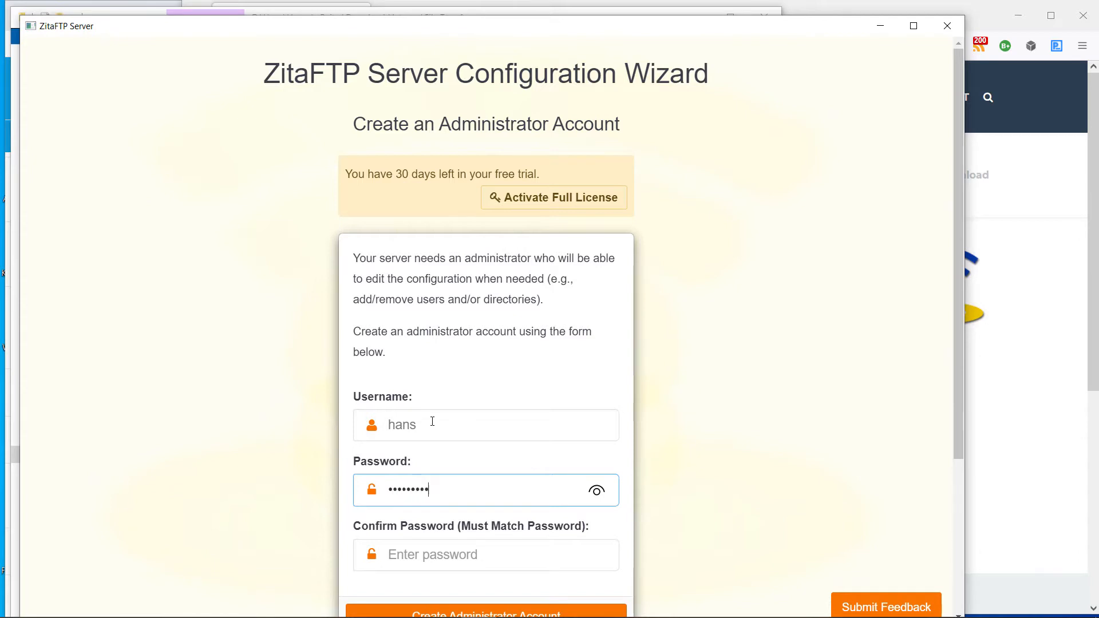
{"action": "key", "text": "Tab"}
{"action": "type", "text": "•"}
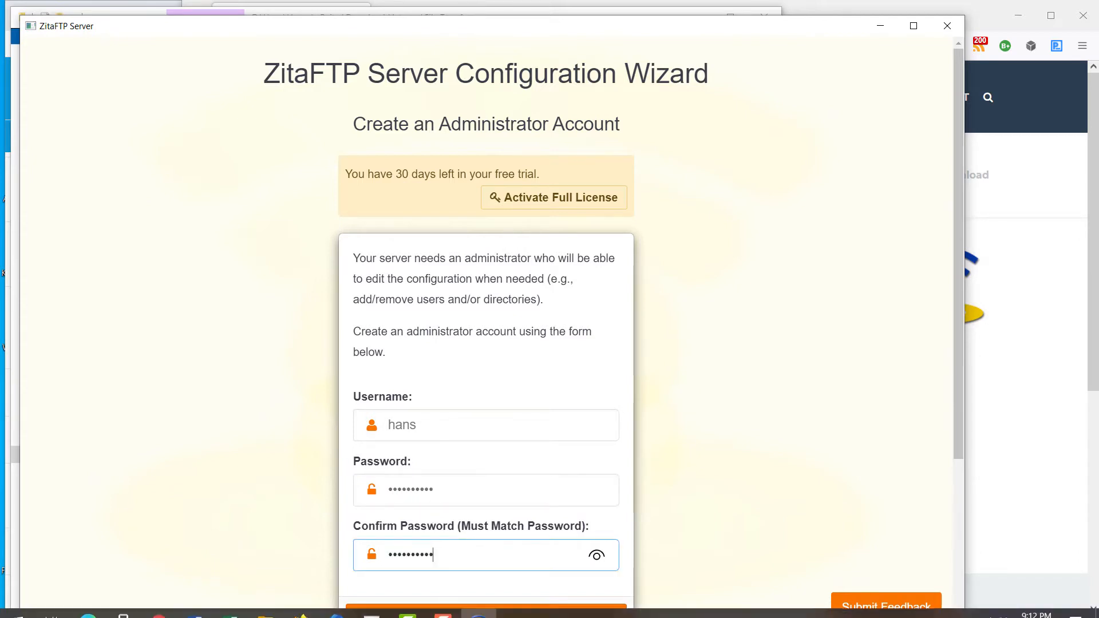
{"action": "left_click", "coordinate": [472, 611]}
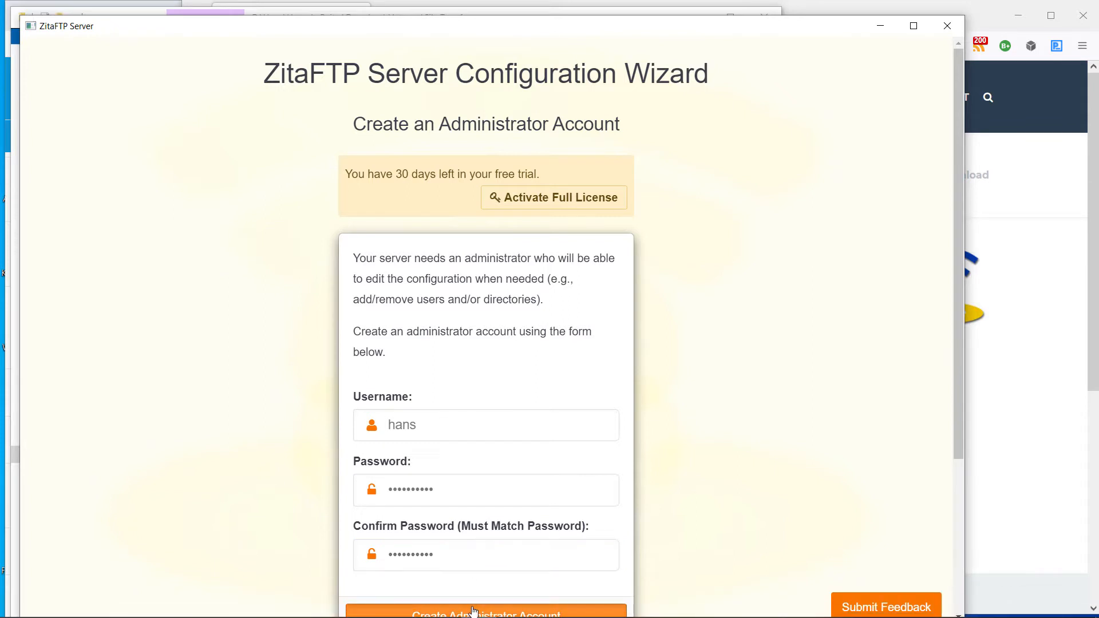
{"action": "right_click", "coordinate": [472, 610]}
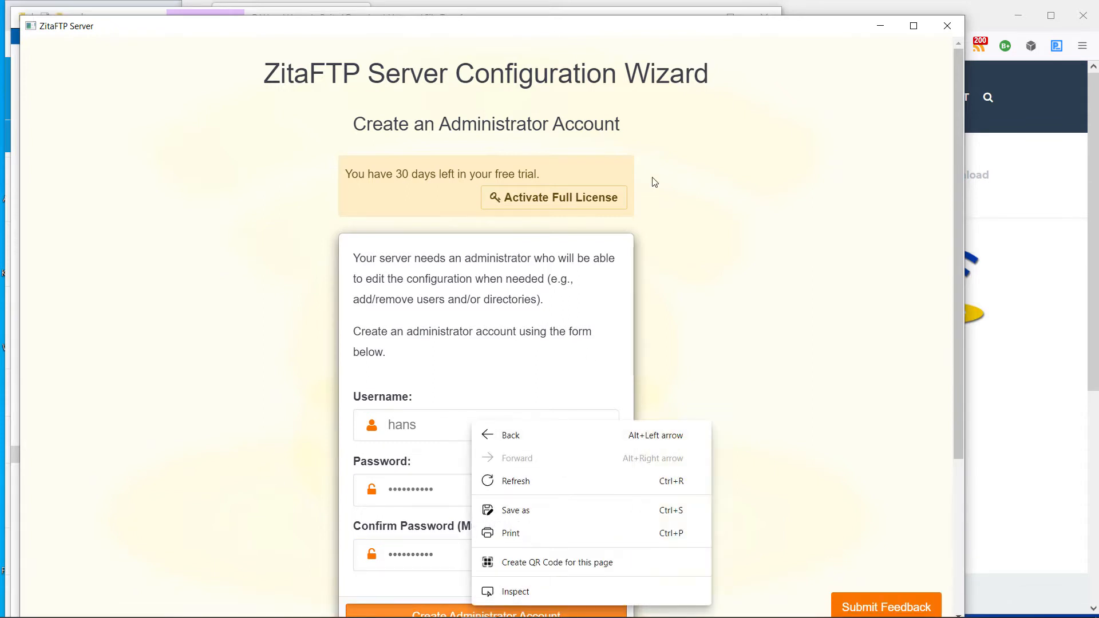
{"action": "left_click", "coordinate": [573, 28]}
Submit the Intermediate security level and enable remote administration access to the user interface
{"action": "left_click_drag", "start_coordinate": [562, 17], "coordinate": [564, 7]}
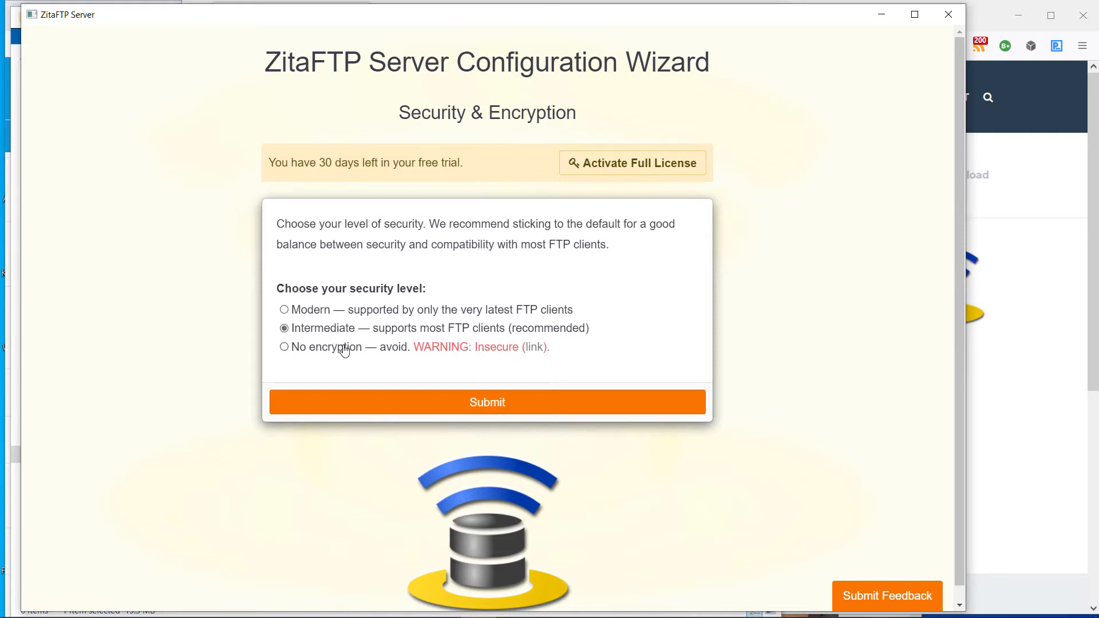
{"action": "left_click", "coordinate": [497, 411]}
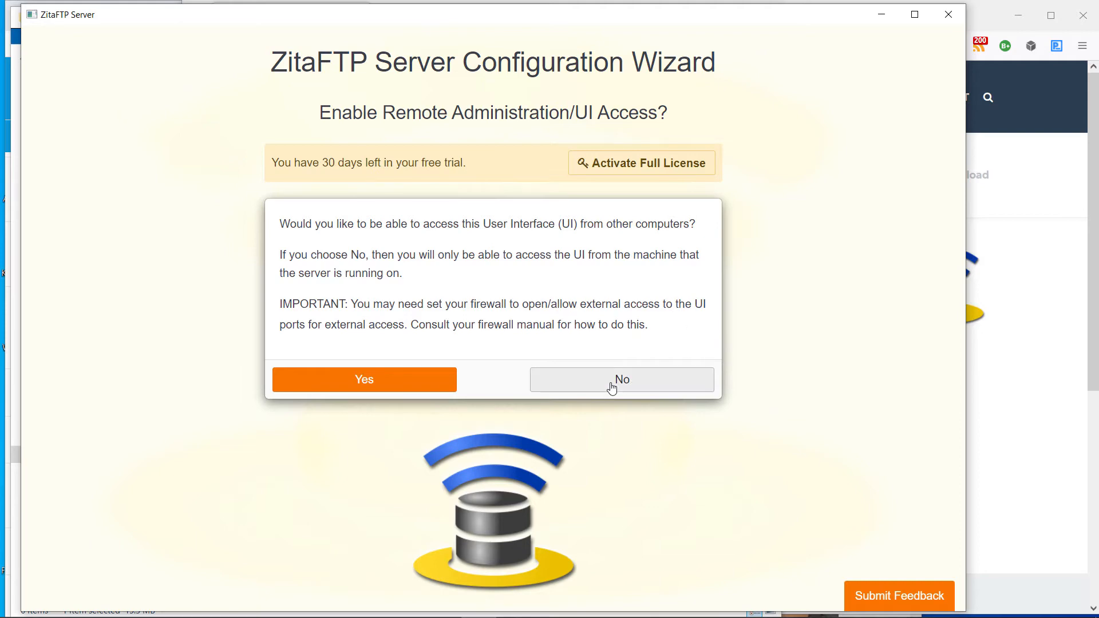
{"action": "left_click", "coordinate": [376, 381]}
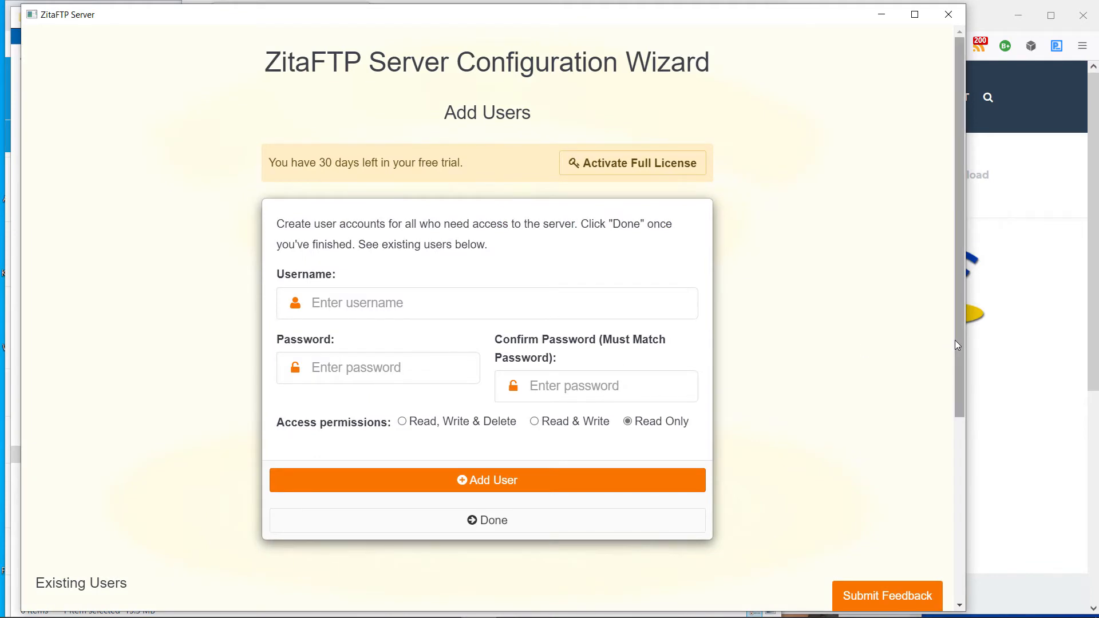
Skip adding more users, and add C:\ftp\ftproot as the only directory to serve
{"action": "mouse_move", "coordinate": [960, 394]}
{"action": "left_mouse_down"}
{"action": "mouse_move", "coordinate": [961, 462]}
{"action": "mouse_move", "coordinate": [960, 398]}
{"action": "left_mouse_up"}
{"action": "left_click", "coordinate": [481, 515]}
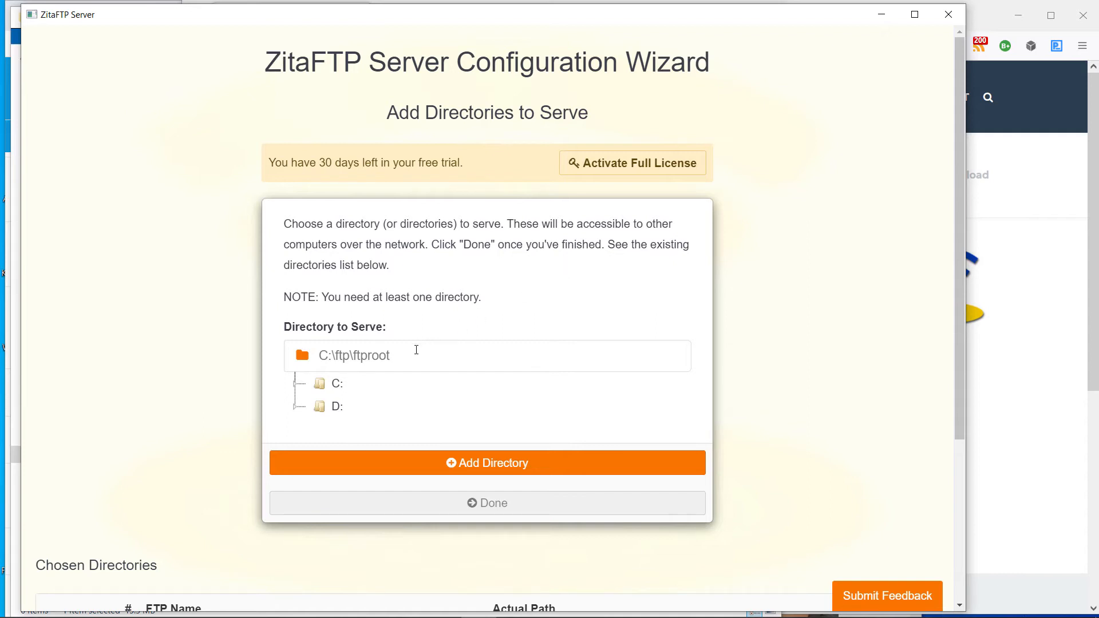
{"action": "left_click", "coordinate": [505, 464]}
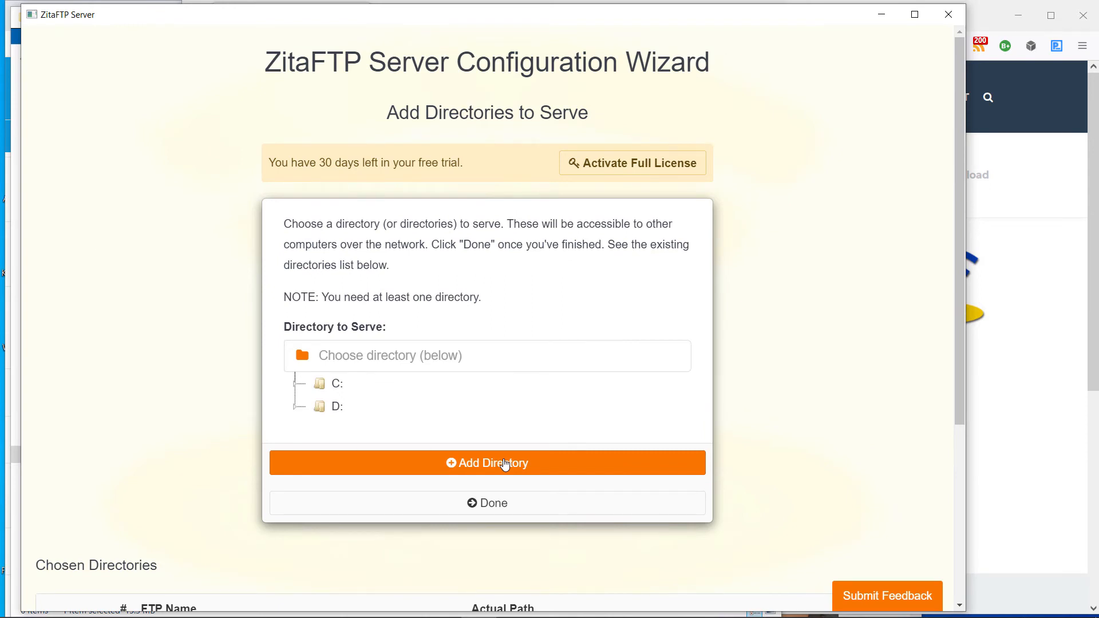
{"action": "left_click", "coordinate": [495, 510]}
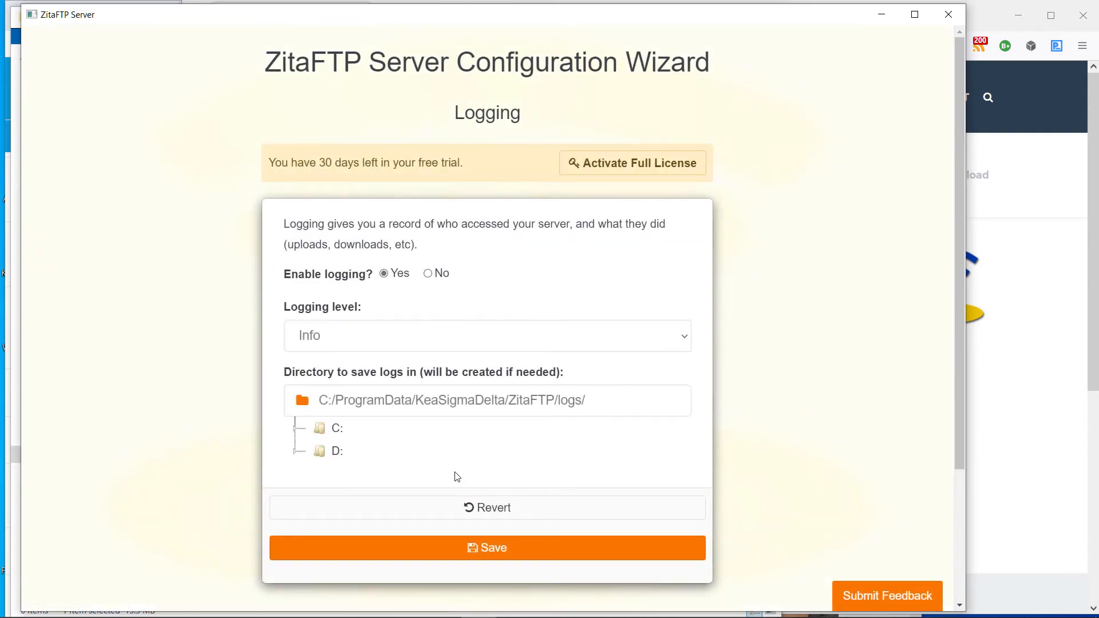
Save logging as enabled at Info level in the default directory, and the UI server's alternative ports 8080, 8443
{"action": "left_click", "coordinate": [494, 560]}
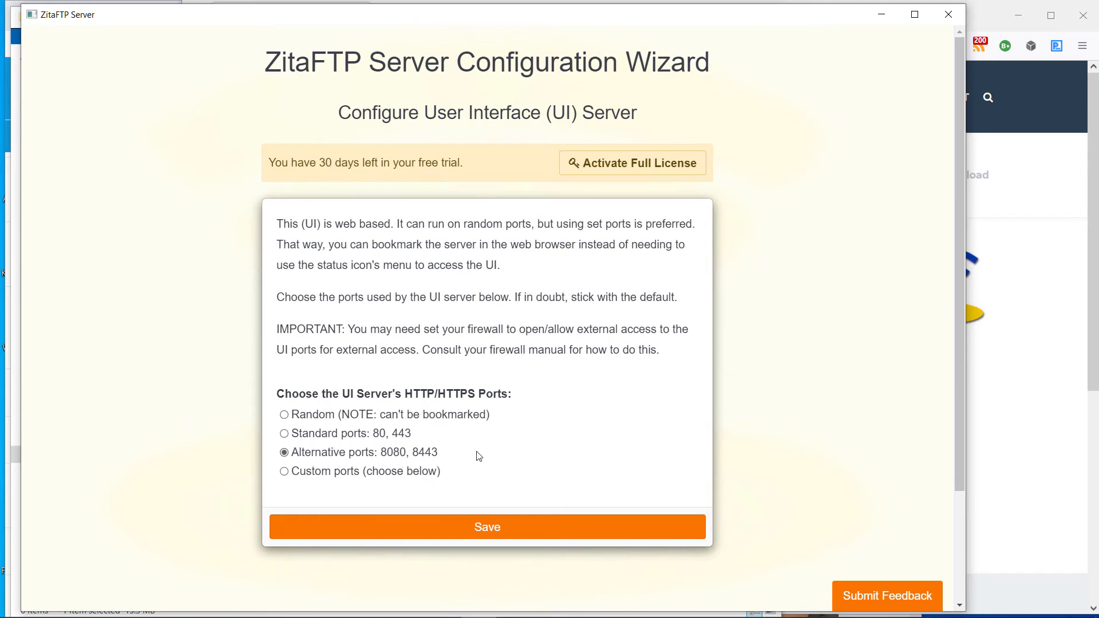
{"action": "left_click", "coordinate": [491, 531]}
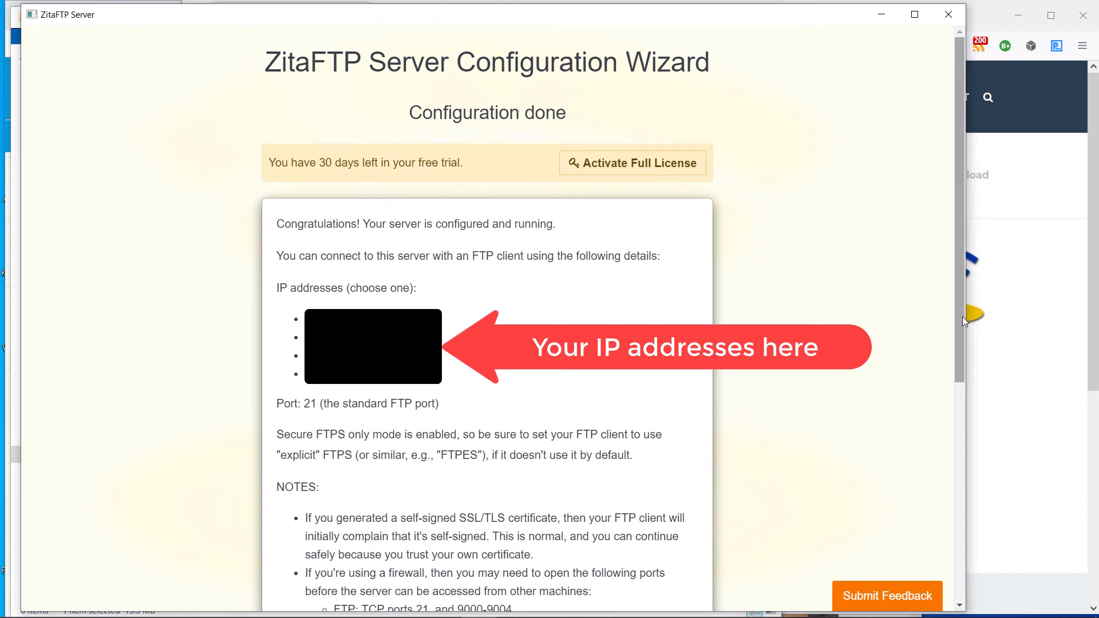
Review the connection details and firewall notes on the completed configuration page, and go to the dashboard
{"action": "left_click_drag", "start_coordinate": [963, 317], "coordinate": [975, 396]}
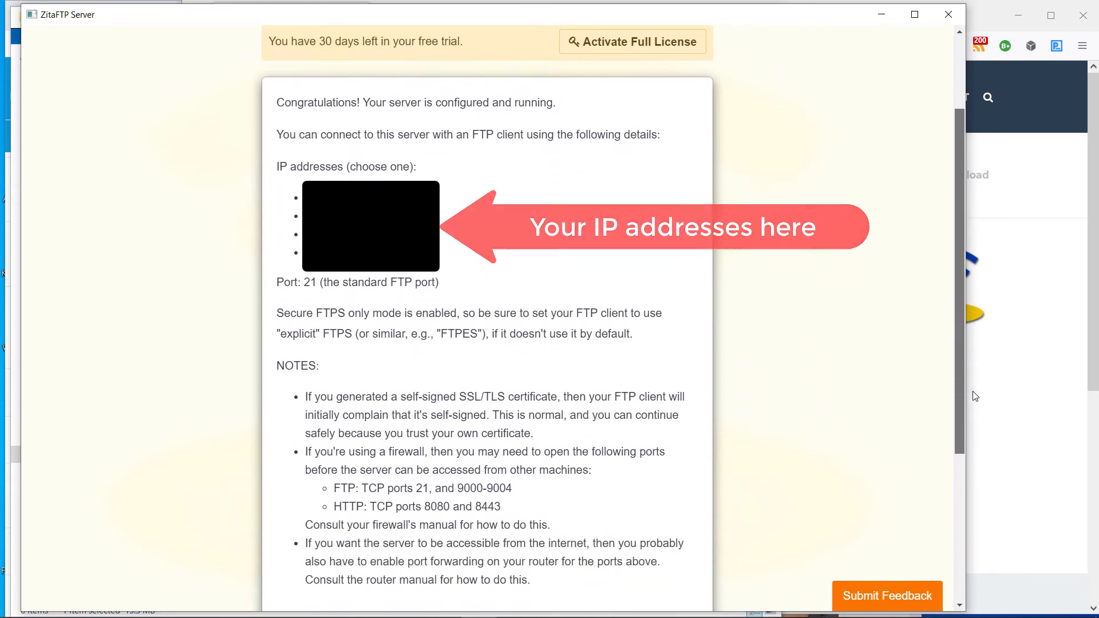
{"action": "left_click_drag", "start_coordinate": [975, 396], "coordinate": [953, 486]}
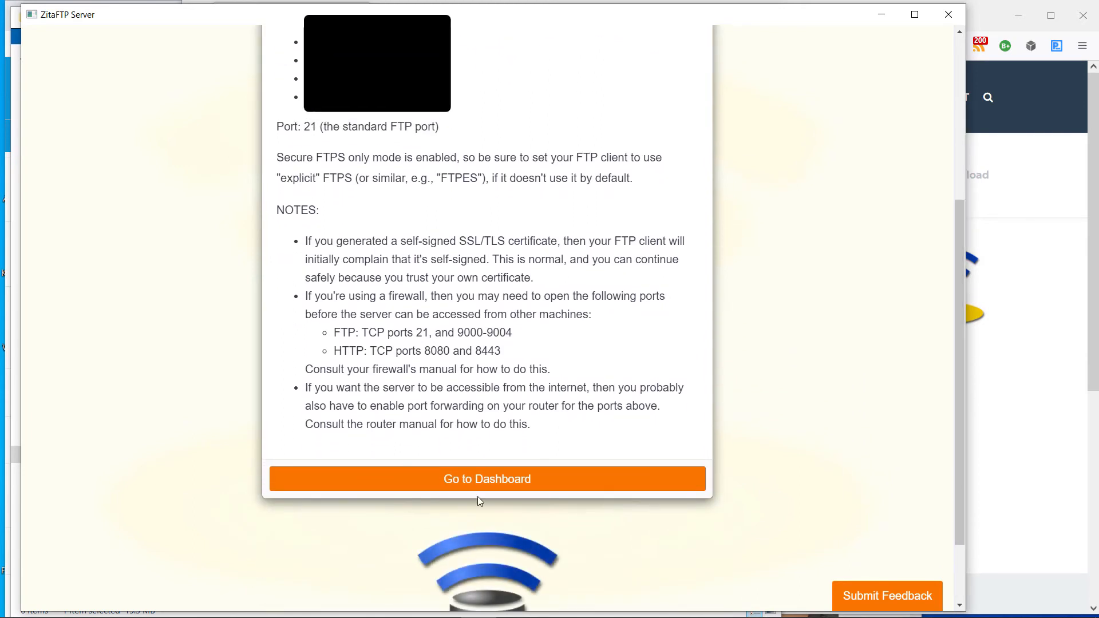
{"action": "left_click", "coordinate": [497, 481]}
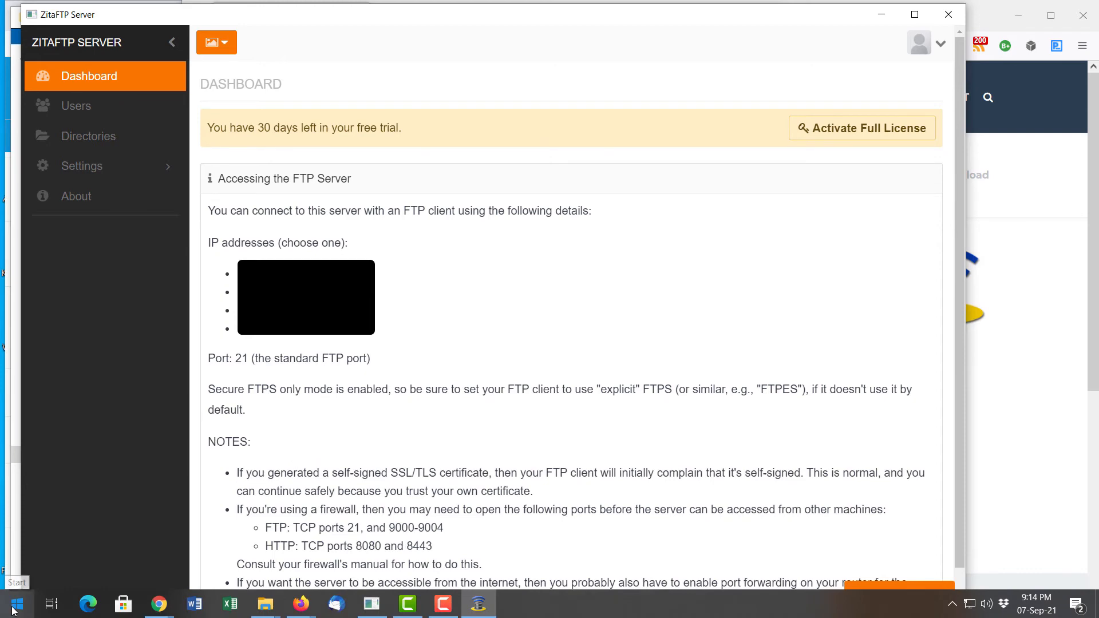
Find FileZilla with a Windows search for "file" and launch it
{"action": "left_click", "coordinate": [12, 608]}
{"action": "type", "text": "file"}
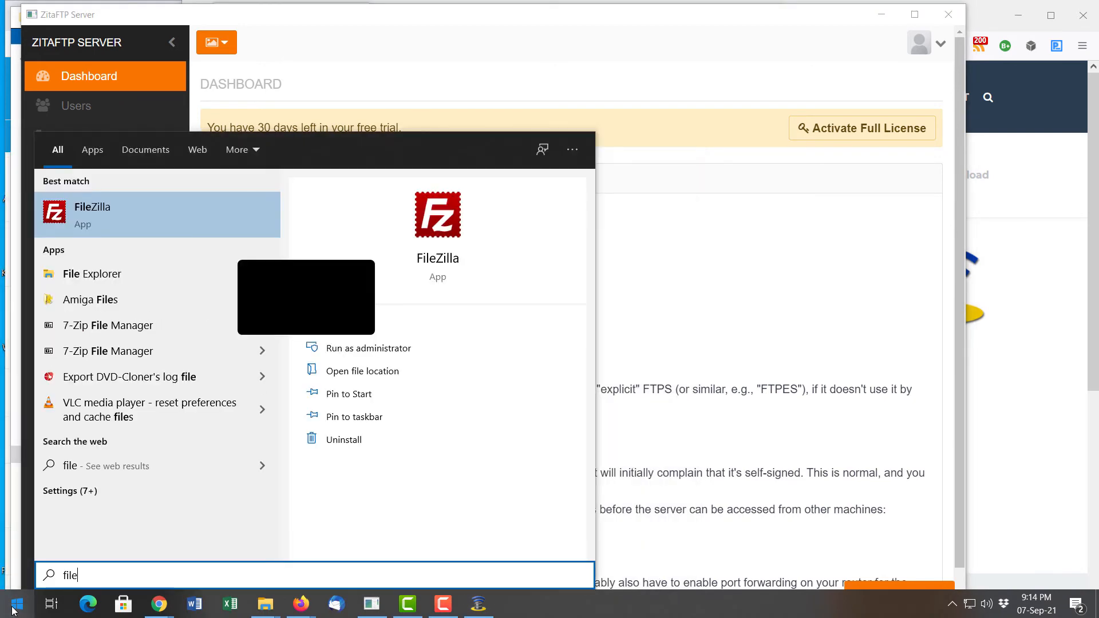
{"action": "key", "text": "Return"}
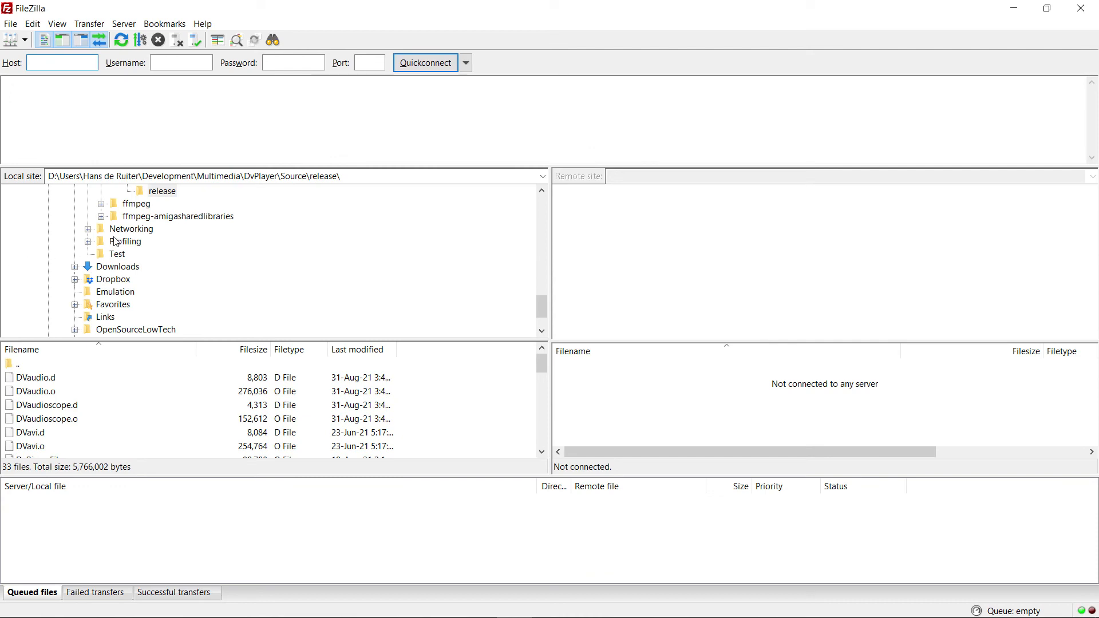
Connect to host 127.0.0.1 with Quickconnect, entering the administrator's username and account password
{"action": "type", "text": "12"}
{"action": "left_click", "coordinate": [769, 511]}
{"action": "type", "text": "7.0.0.1"}
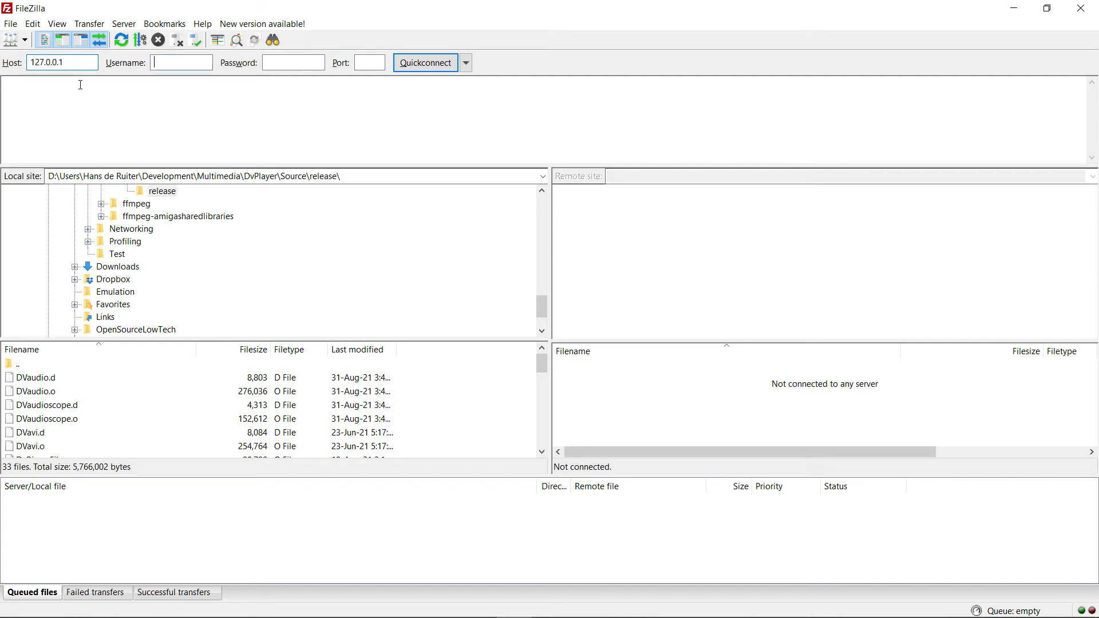
{"action": "type", "text": "hans"}
{"action": "key", "text": "Tab"}
{"action": "type", "text": "**********"}
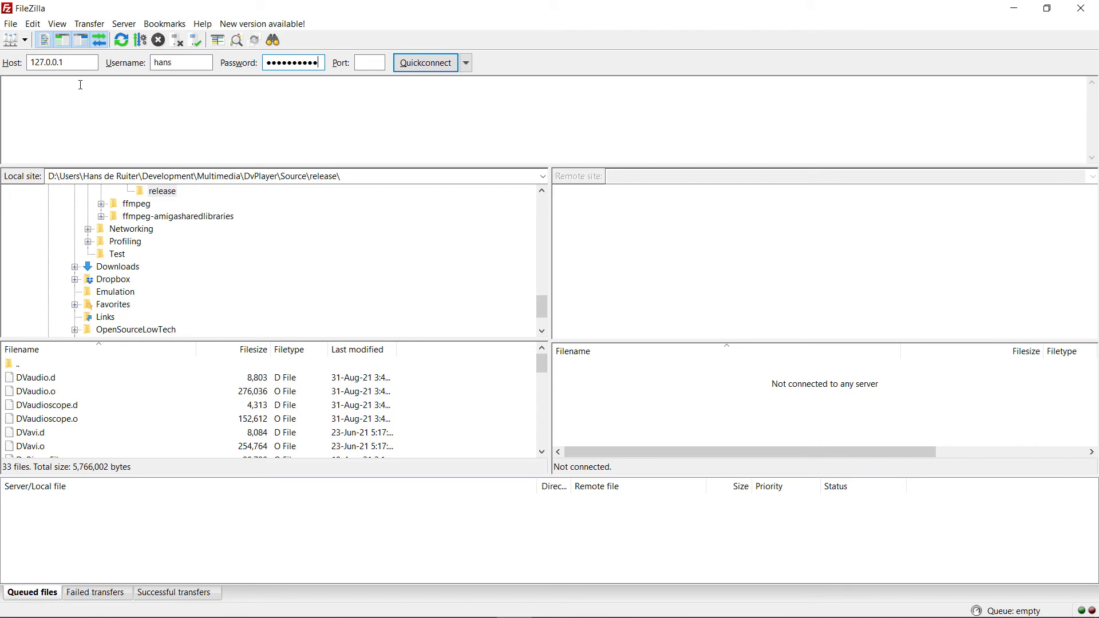
{"action": "left_click", "coordinate": [425, 63]}
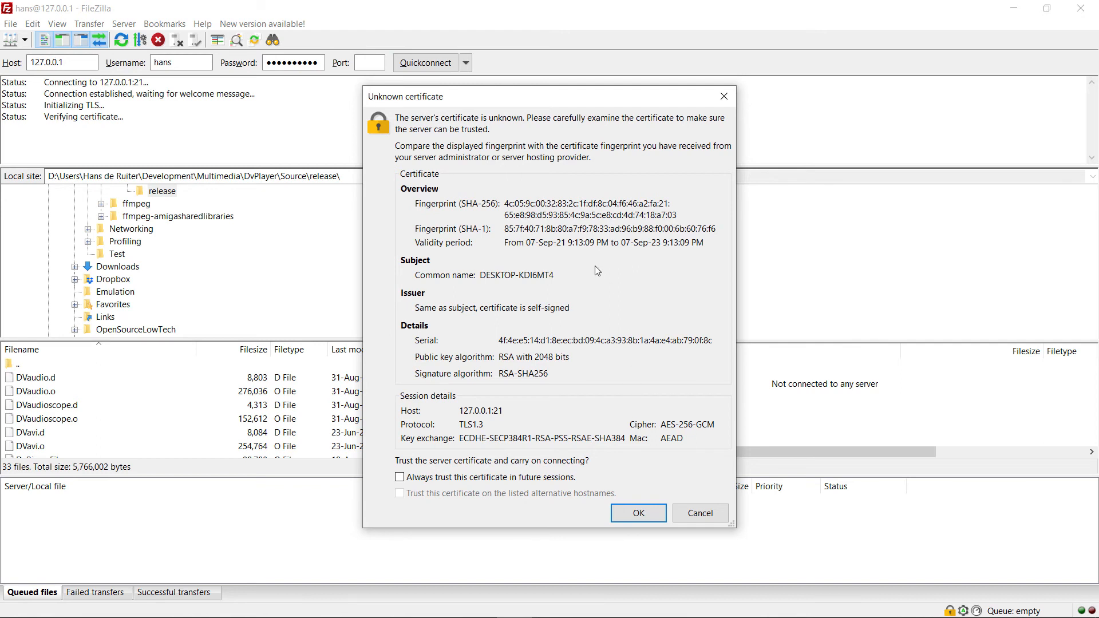
Trust the server's certificate for future sessions to complete the connection, and close FileZilla to return to the server dashboard
{"action": "left_click", "coordinate": [472, 478]}
{"action": "left_click", "coordinate": [637, 513]}
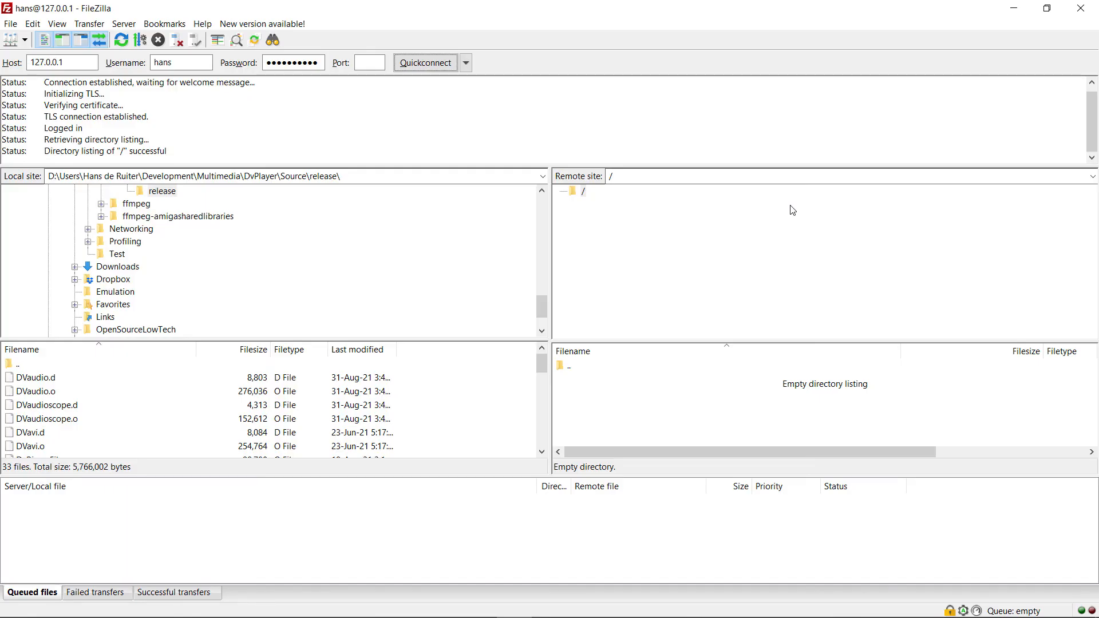
{"action": "left_click", "coordinate": [1084, 10]}
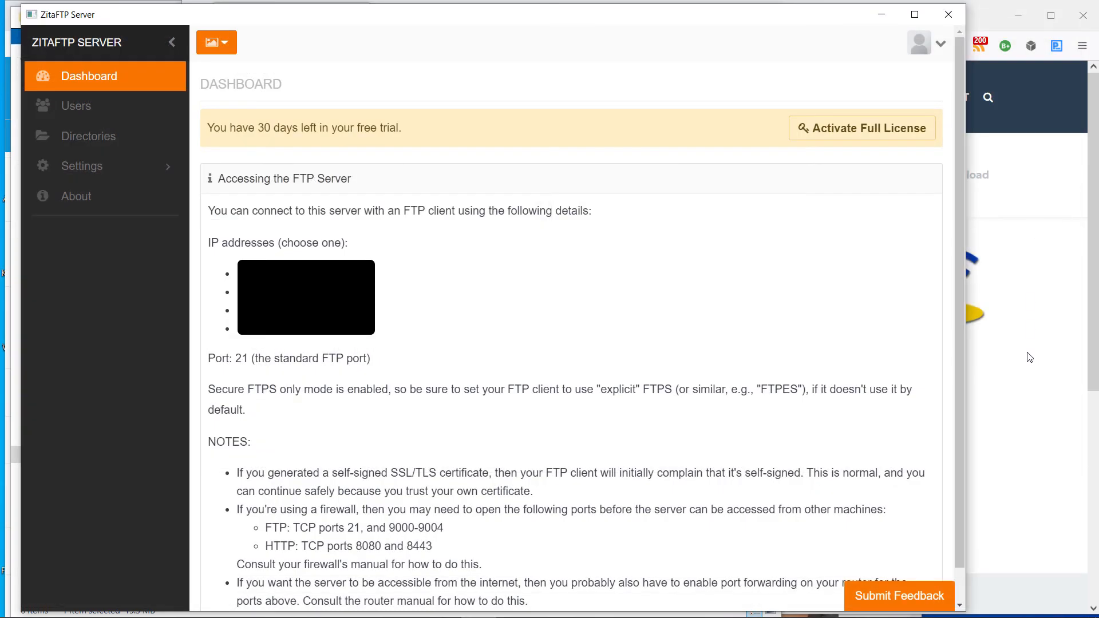
{"action": "scroll", "coordinate": [959, 362], "scroll_direction": "down", "scroll_amount": 1}
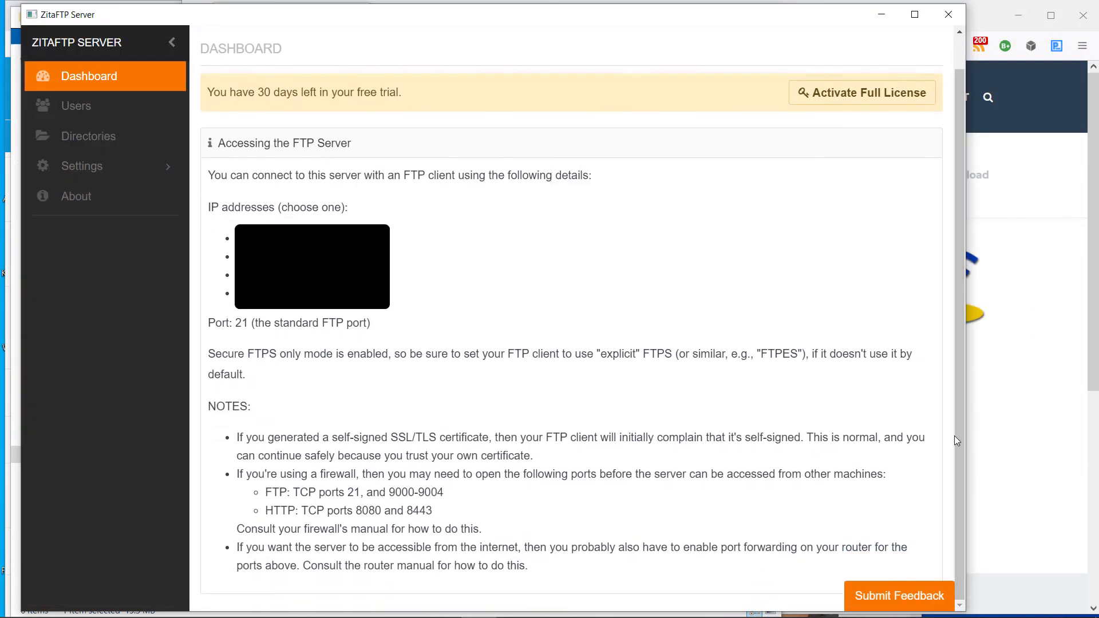